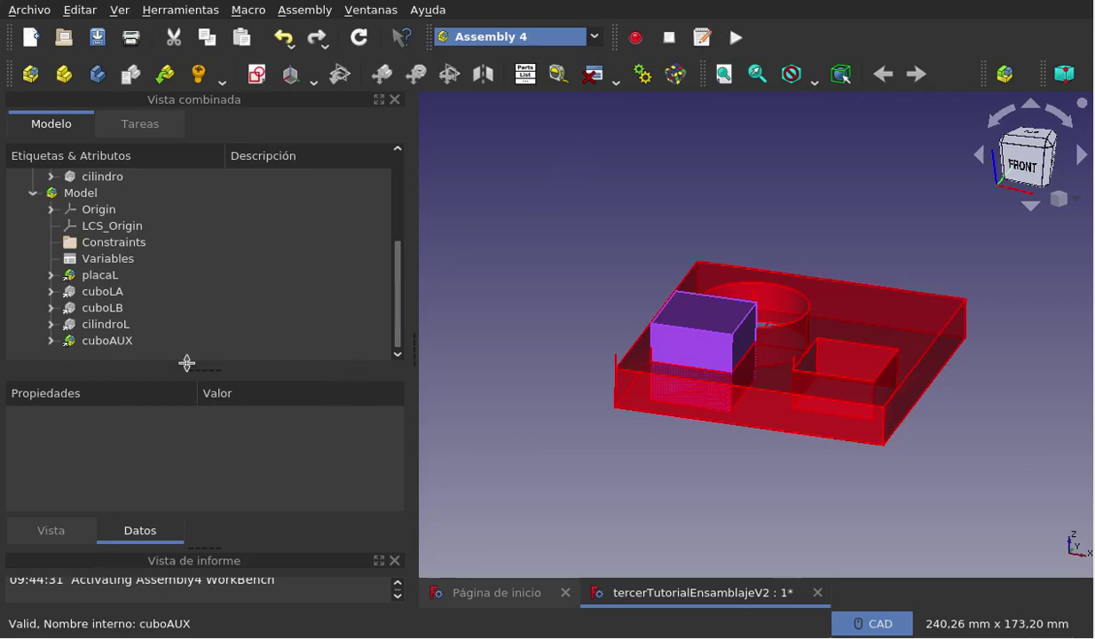
Select cuboAUX in the tree to show its Datos properties
{"action": "left_click", "coordinate": [107, 341]}
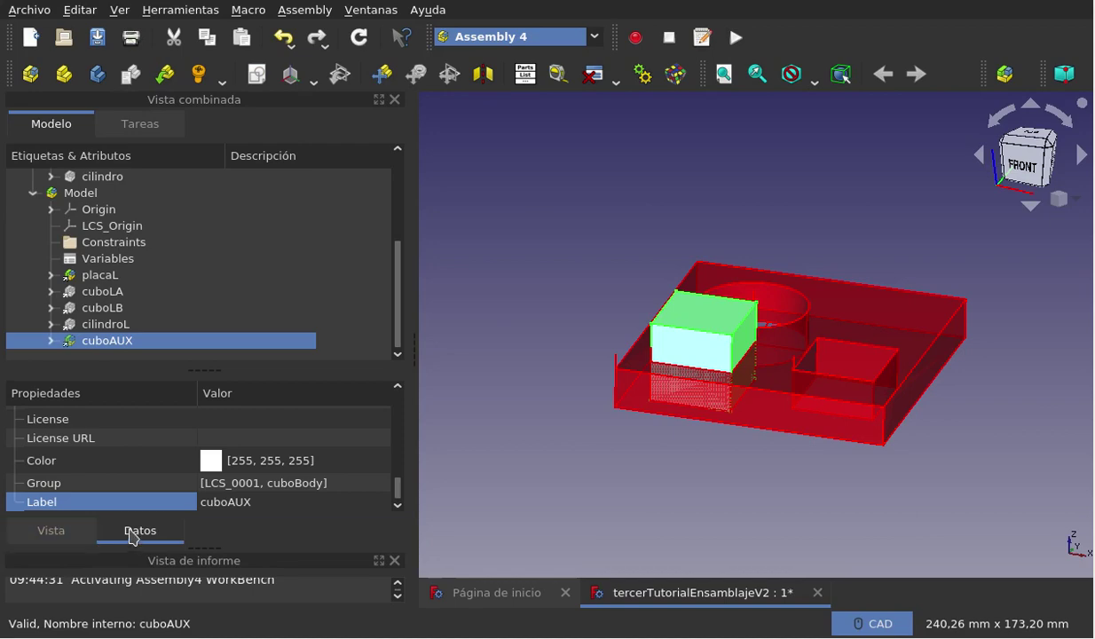
{"action": "scroll", "coordinate": [122, 490], "scroll_direction": "up", "scroll_amount": 3}
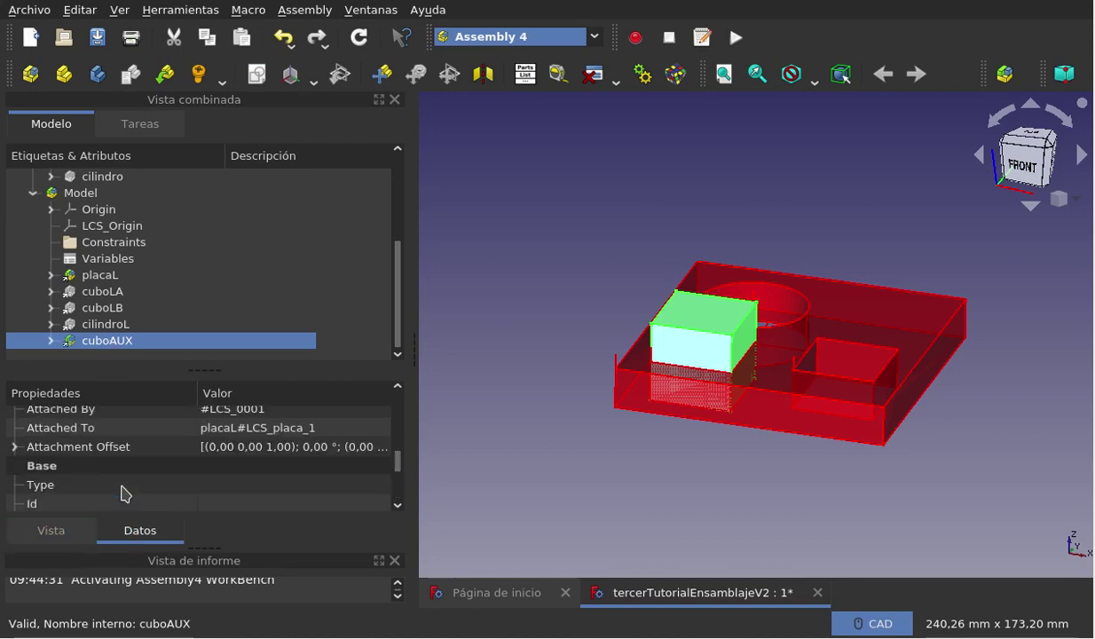
{"action": "scroll", "coordinate": [124, 494], "scroll_direction": "up", "scroll_amount": 1}
{"action": "scroll", "coordinate": [123, 490], "scroll_direction": "down", "scroll_amount": 1}
{"action": "scroll", "coordinate": [62, 475], "scroll_direction": "up", "scroll_amount": 1}
{"action": "scroll", "coordinate": [69, 478], "scroll_direction": "down", "scroll_amount": 1}
{"action": "scroll", "coordinate": [69, 479], "scroll_direction": "down", "scroll_amount": 2}
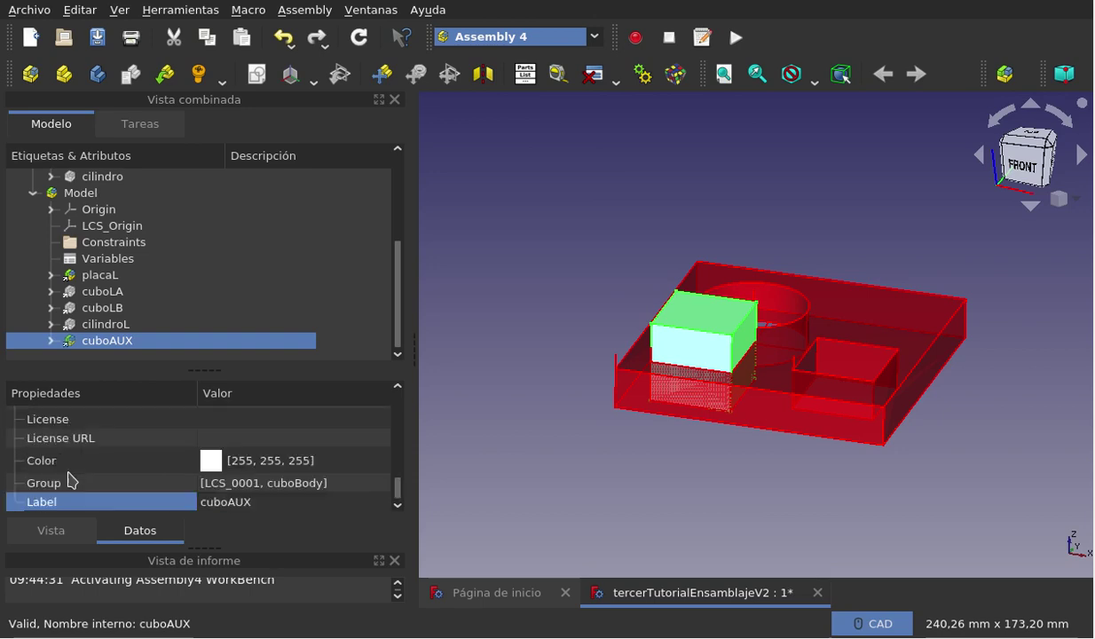
{"action": "scroll", "coordinate": [71, 480], "scroll_direction": "up", "scroll_amount": 1}
{"action": "scroll", "coordinate": [71, 480], "scroll_direction": "up", "scroll_amount": 1}
{"action": "scroll", "coordinate": [71, 480], "scroll_direction": "up", "scroll_amount": 1}
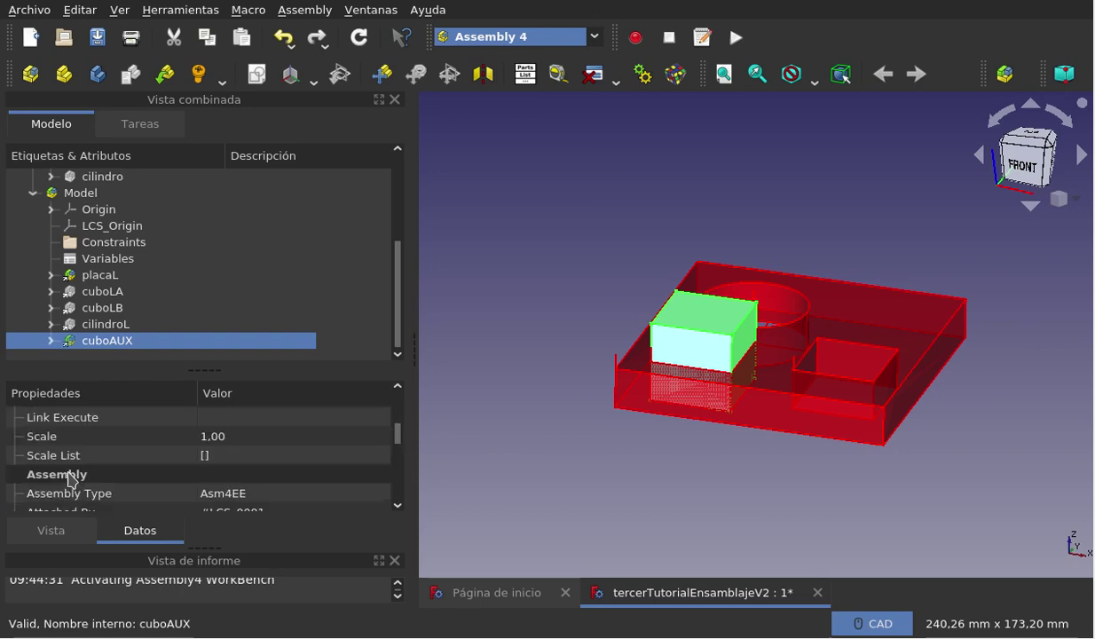
{"action": "scroll", "coordinate": [71, 480], "scroll_direction": "up", "scroll_amount": 1}
{"action": "scroll", "coordinate": [124, 466], "scroll_direction": "up", "scroll_amount": 1}
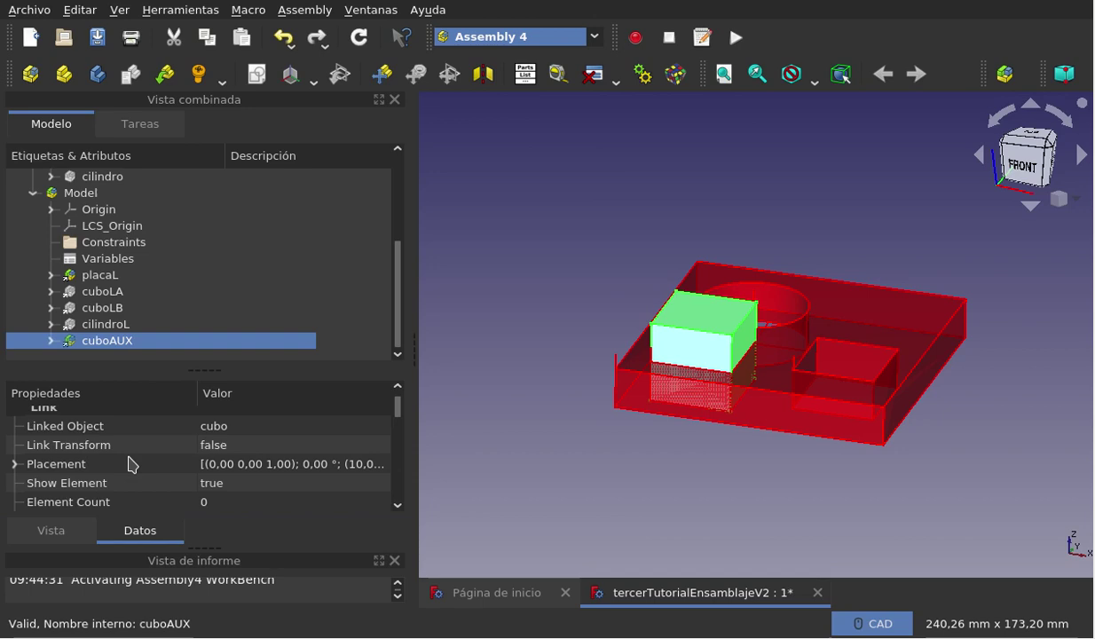
Expand Placement > Posición and start editing cuboAUX's z coordinate
{"action": "left_click", "coordinate": [16, 460]}
{"action": "scroll", "coordinate": [173, 478], "scroll_direction": "down", "scroll_amount": 1}
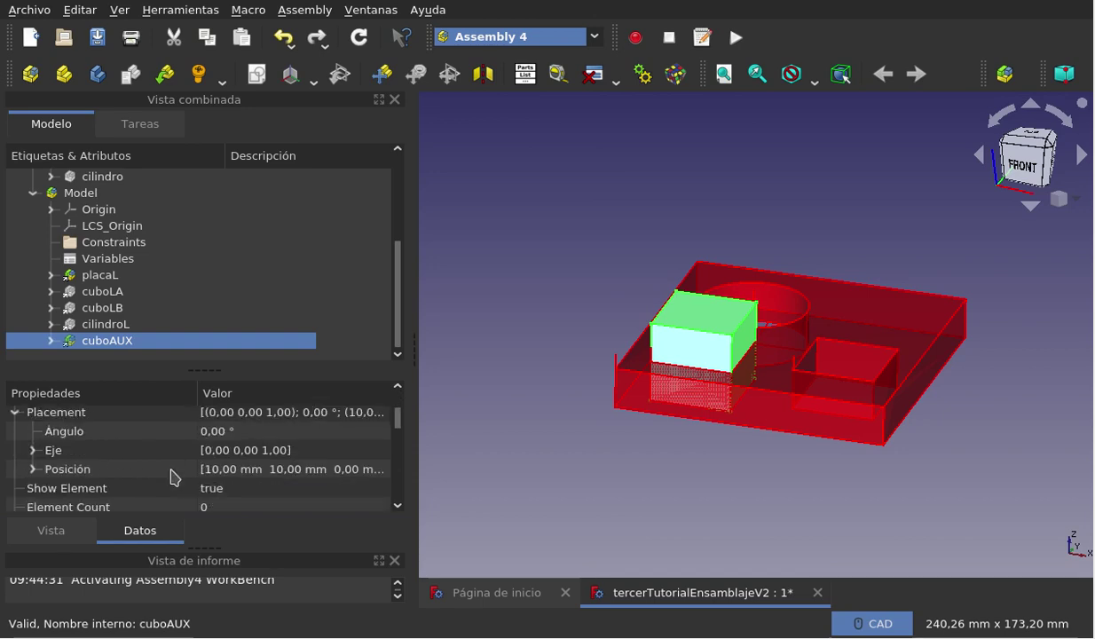
{"action": "left_click", "coordinate": [34, 468]}
{"action": "scroll", "coordinate": [204, 484], "scroll_direction": "down", "scroll_amount": 1}
{"action": "scroll", "coordinate": [216, 493], "scroll_direction": "down", "scroll_amount": 1}
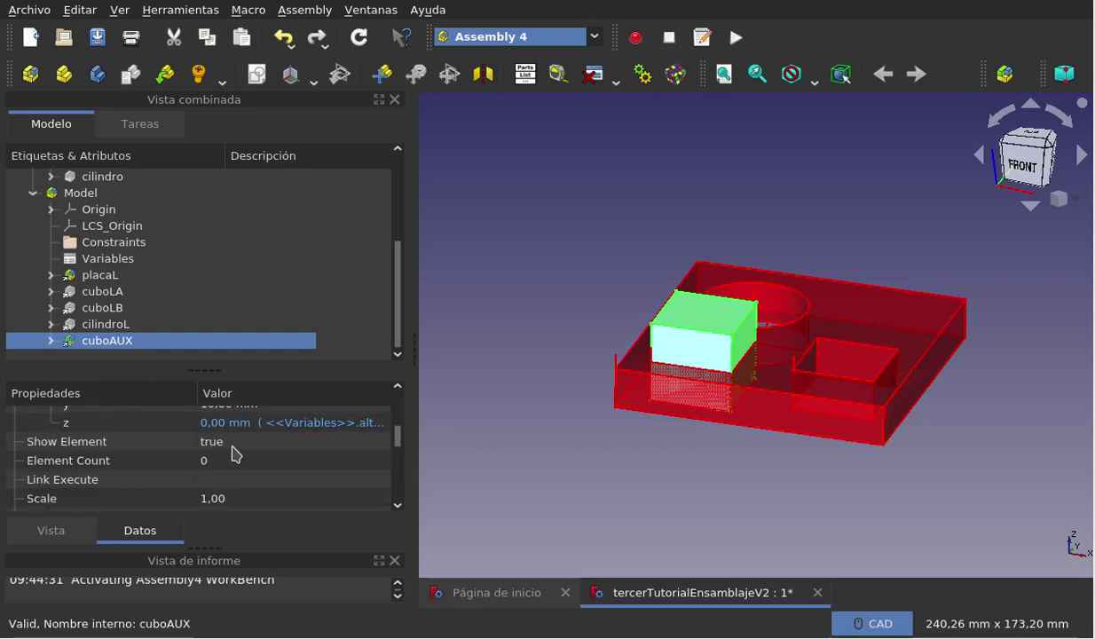
{"action": "scroll", "coordinate": [232, 448], "scroll_direction": "up", "scroll_amount": 1}
{"action": "left_click", "coordinate": [250, 476]}
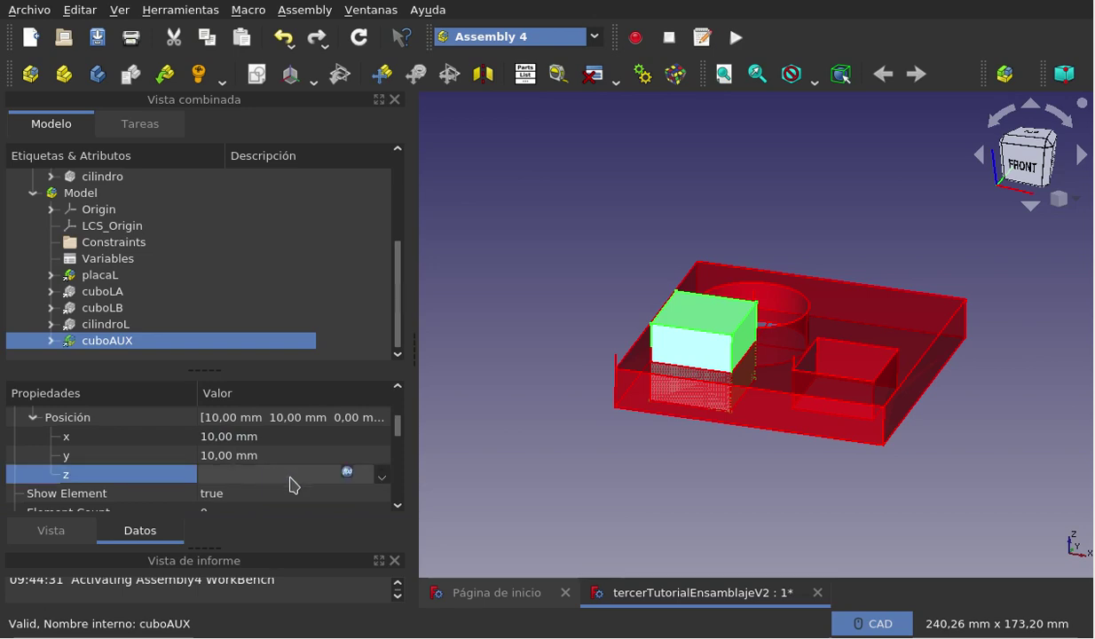
Confirm z is driven by <<Variables>>.alturaAux, then bring up Animate Assembly
{"action": "left_click", "coordinate": [346, 475]}
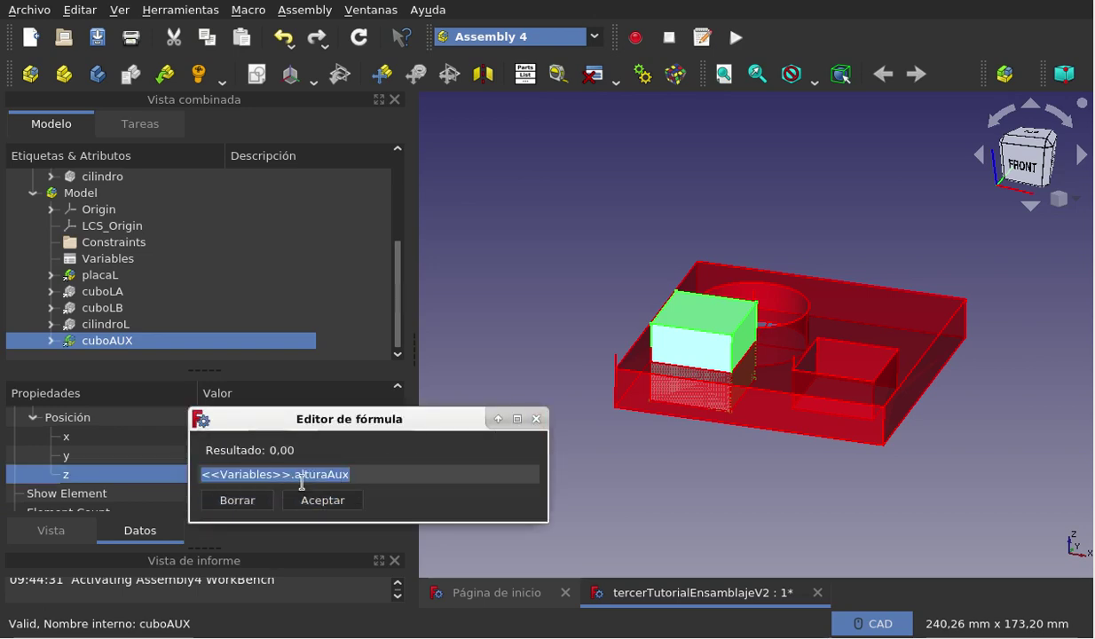
{"action": "left_click", "coordinate": [535, 419]}
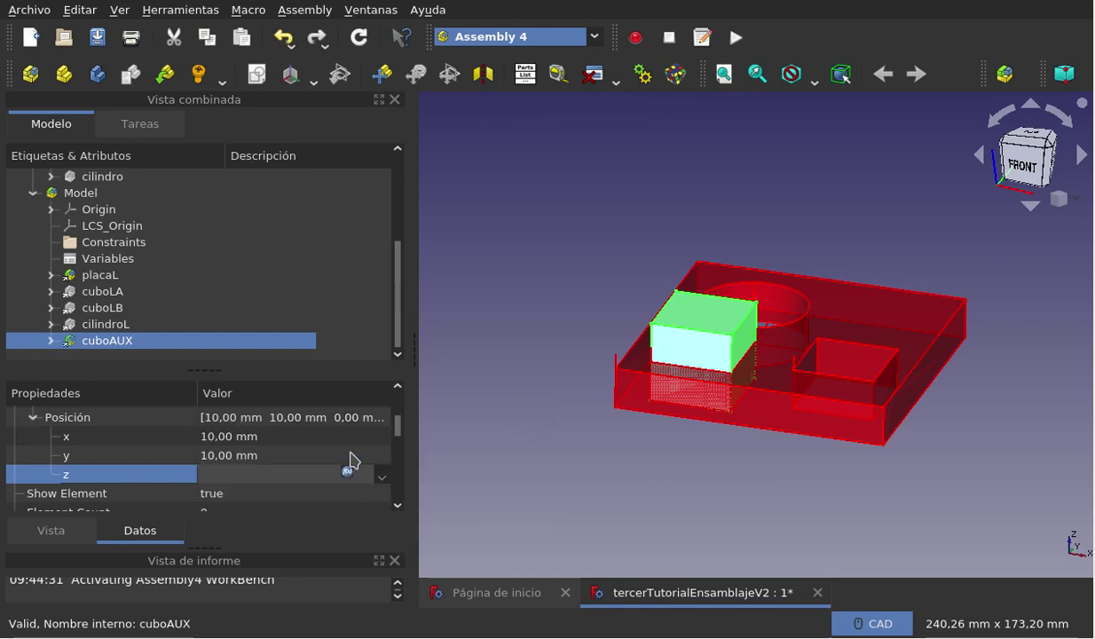
{"action": "left_click", "coordinate": [640, 74]}
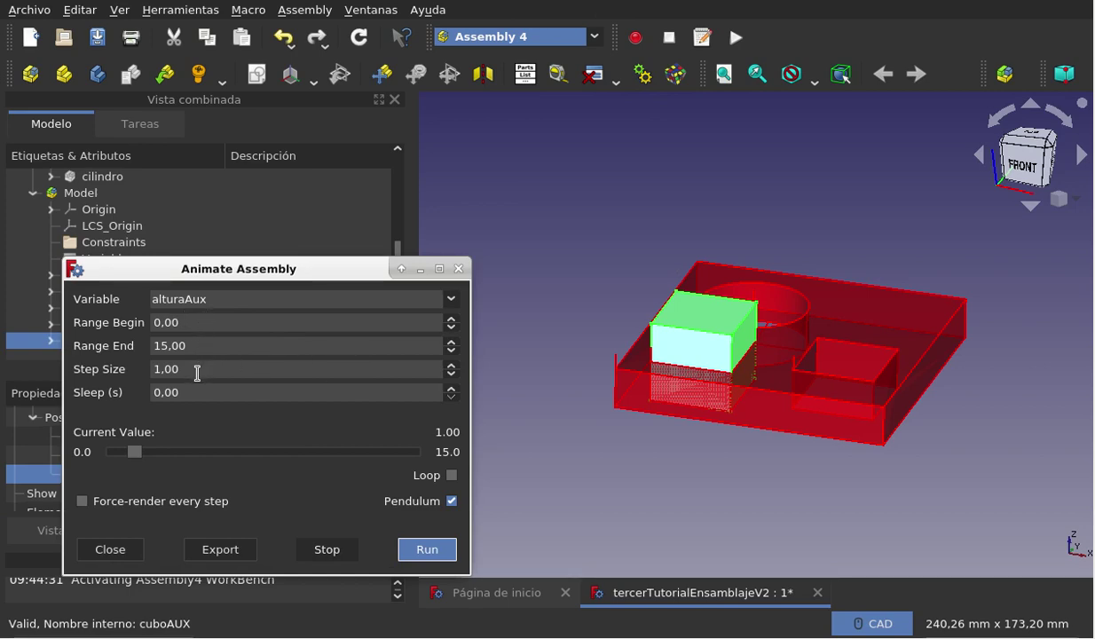
With pendulum off, run the alturaAux 0–15 animation, then stop it
{"action": "left_click_drag", "start_coordinate": [298, 274], "coordinate": [250, 285]}
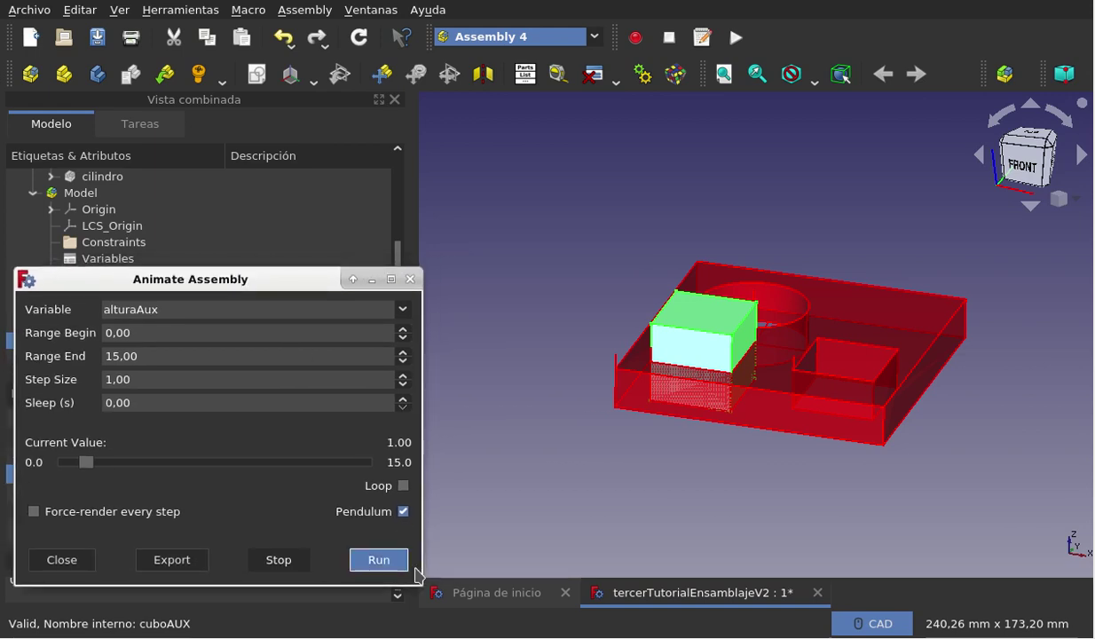
{"action": "left_click", "coordinate": [401, 511]}
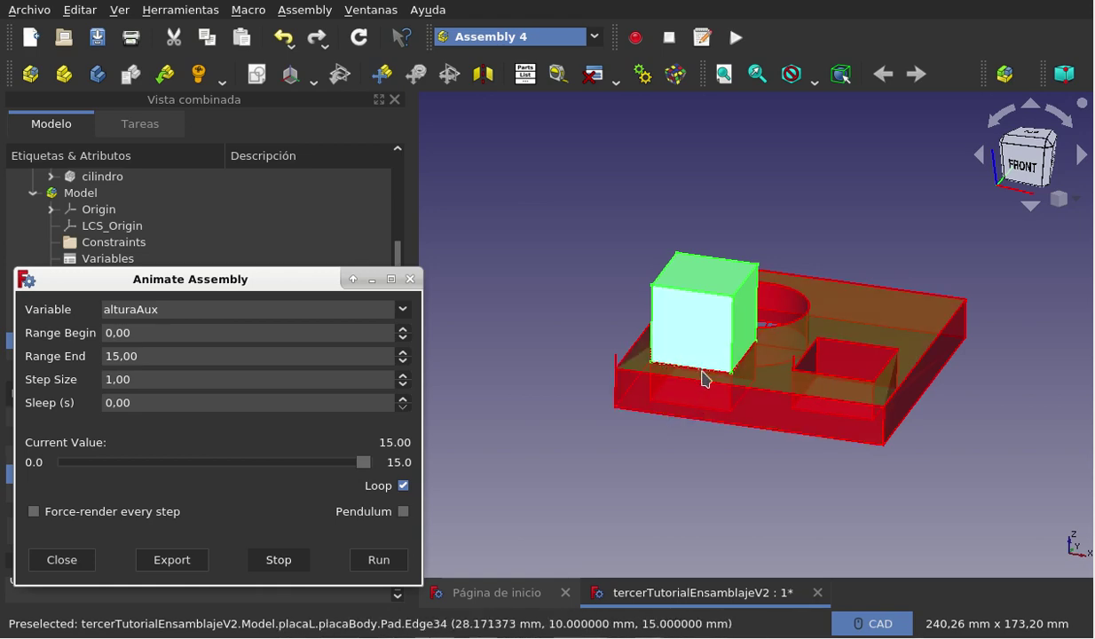
{"action": "left_click", "coordinate": [377, 563]}
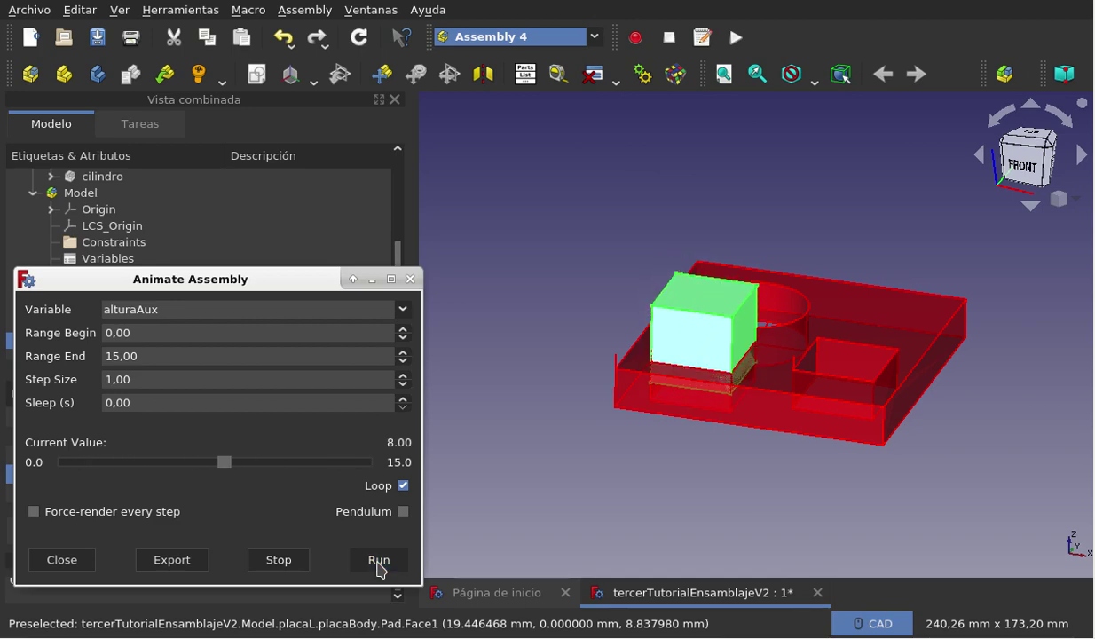
{"action": "left_click", "coordinate": [306, 563]}
Rerun the animation in Pendulum mode with looping off, then stop and close the dialog
{"action": "left_click", "coordinate": [403, 486]}
{"action": "left_click", "coordinate": [403, 511]}
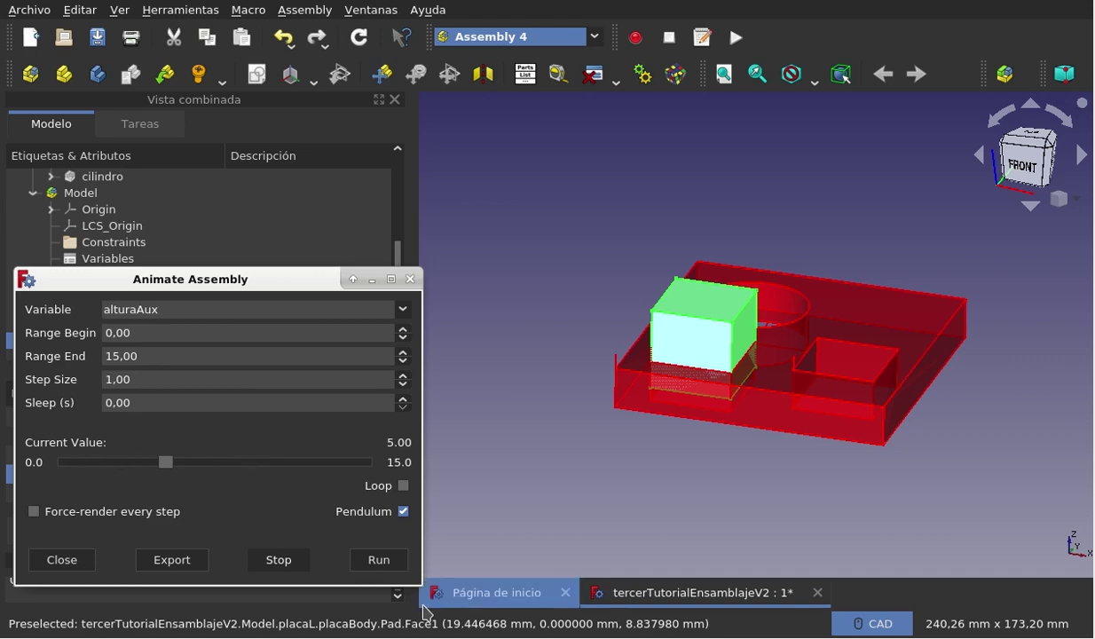
{"action": "left_click", "coordinate": [394, 563]}
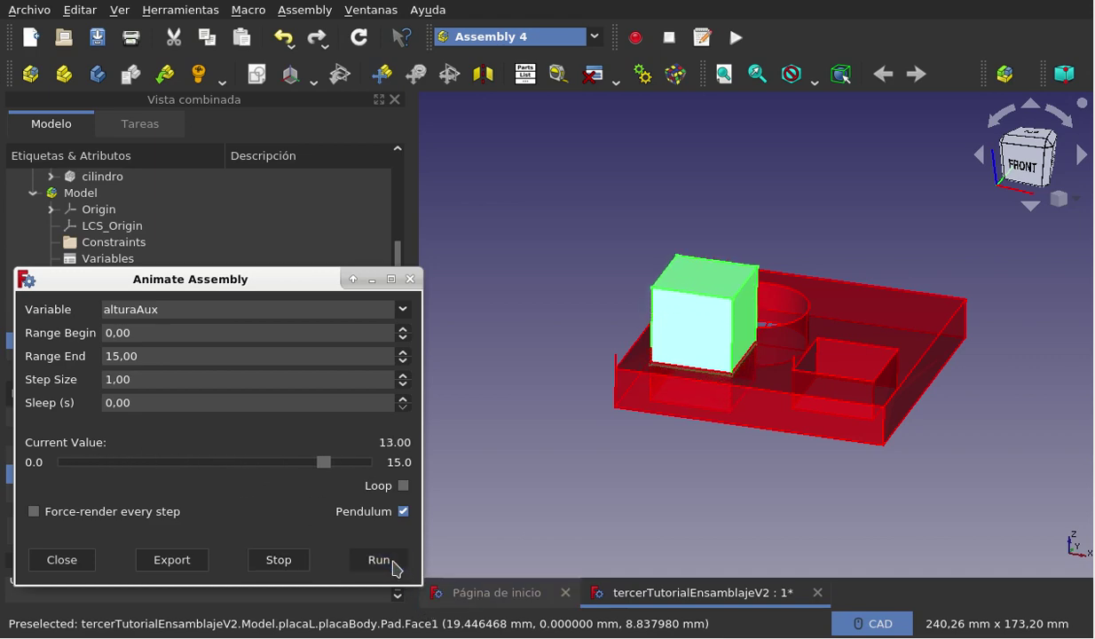
{"action": "left_click", "coordinate": [282, 561]}
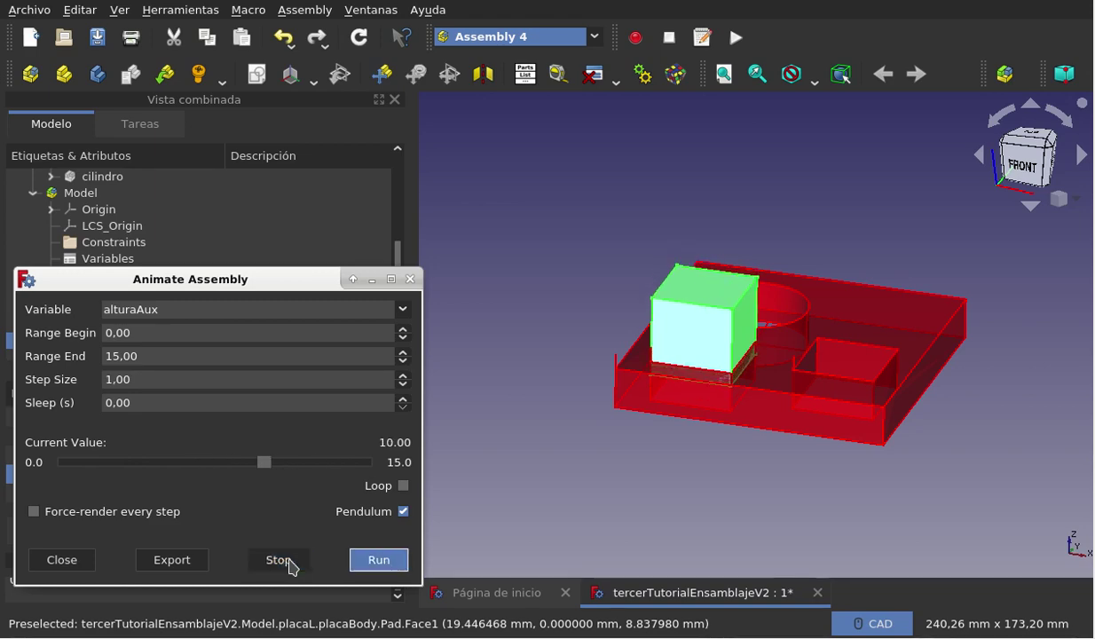
{"action": "left_click", "coordinate": [409, 279]}
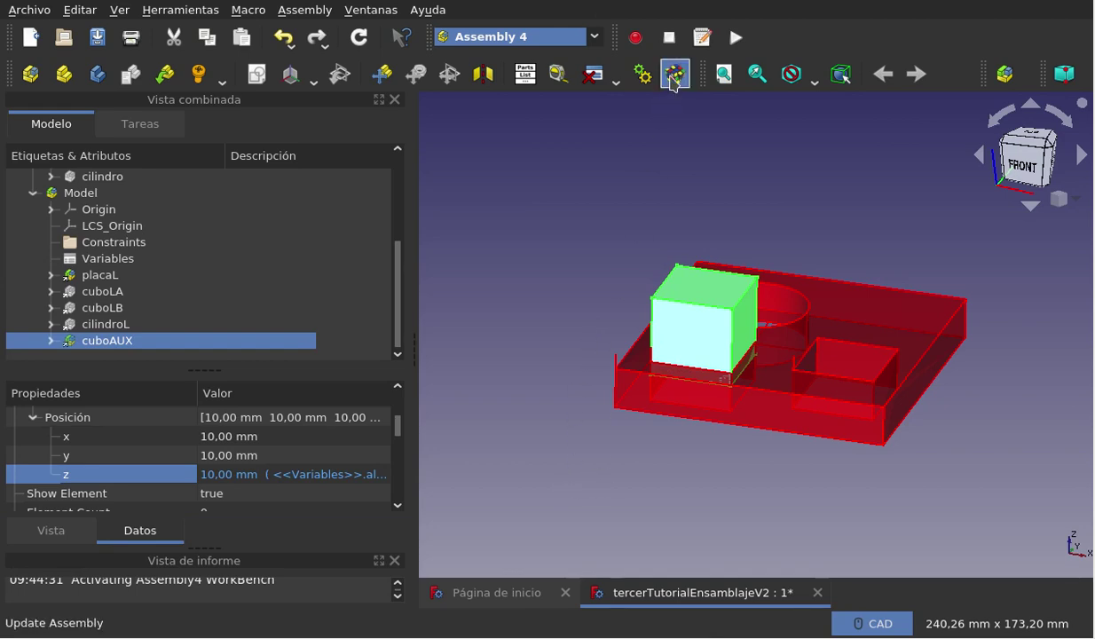
{"action": "left_click", "coordinate": [642, 74]}
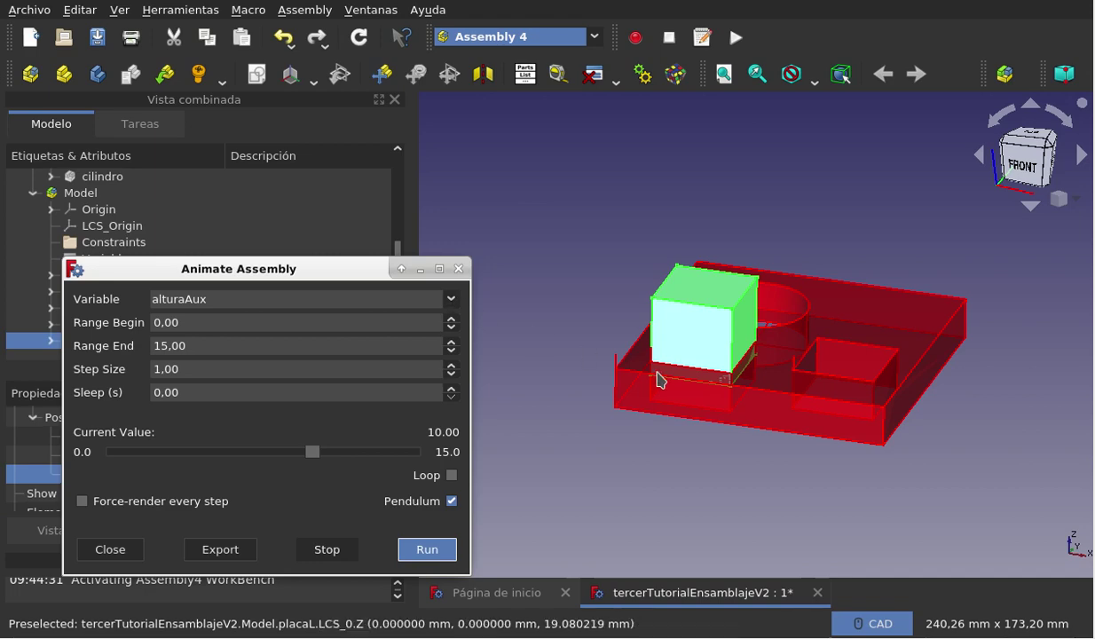
{"action": "left_click", "coordinate": [575, 451]}
{"action": "left_click", "coordinate": [457, 269]}
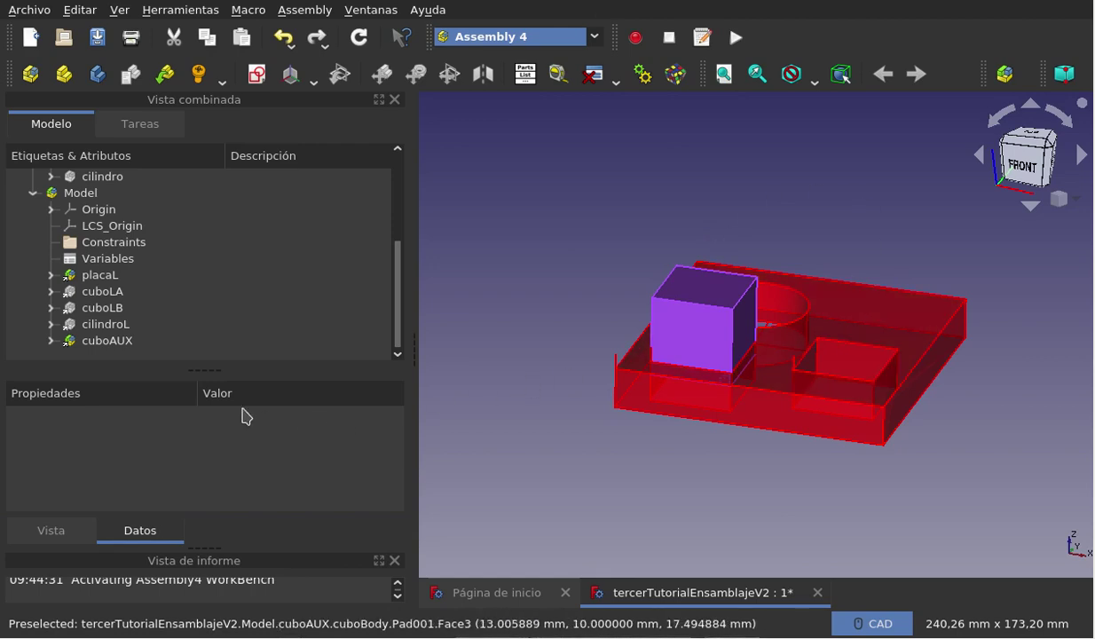
{"action": "left_click", "coordinate": [146, 343]}
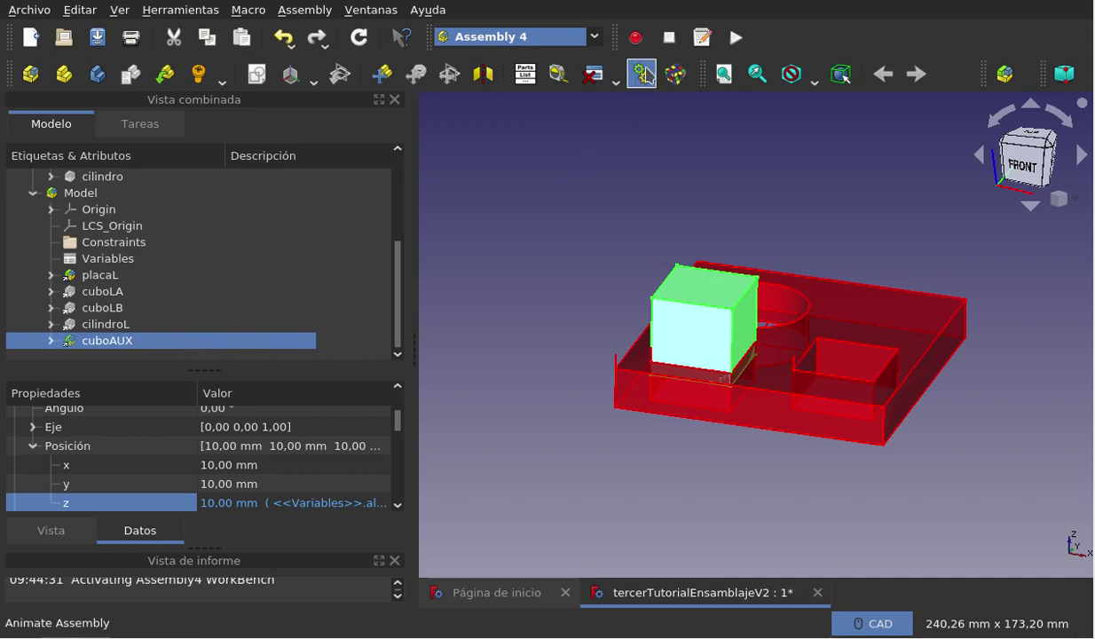
{"action": "left_click", "coordinate": [642, 74]}
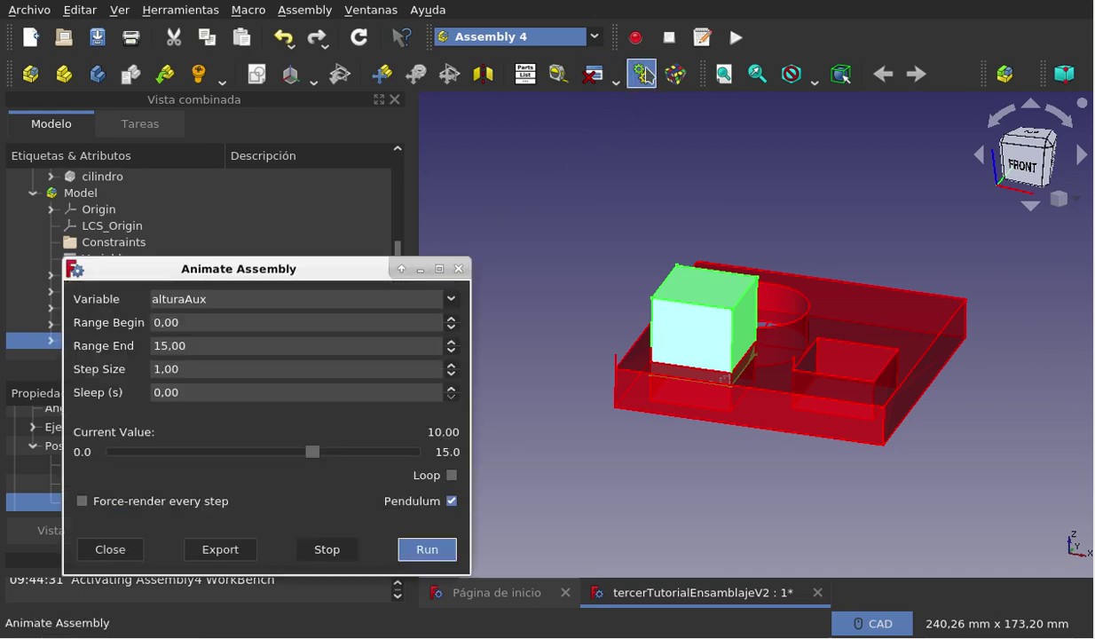
{"action": "left_click", "coordinate": [449, 302]}
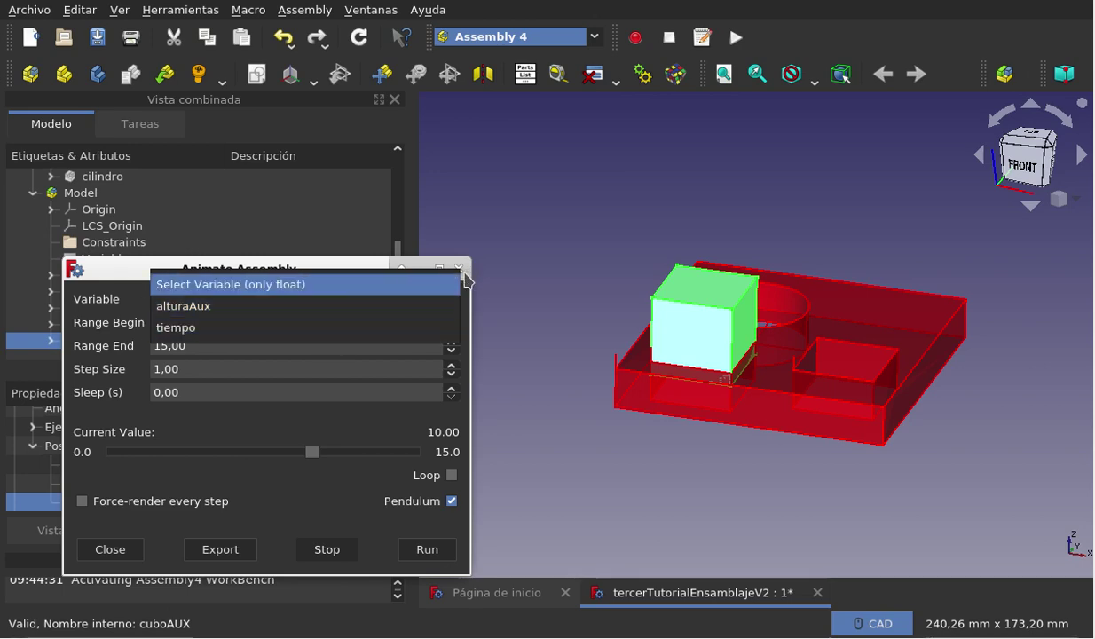
{"action": "left_click", "coordinate": [559, 256]}
{"action": "left_click", "coordinate": [458, 268]}
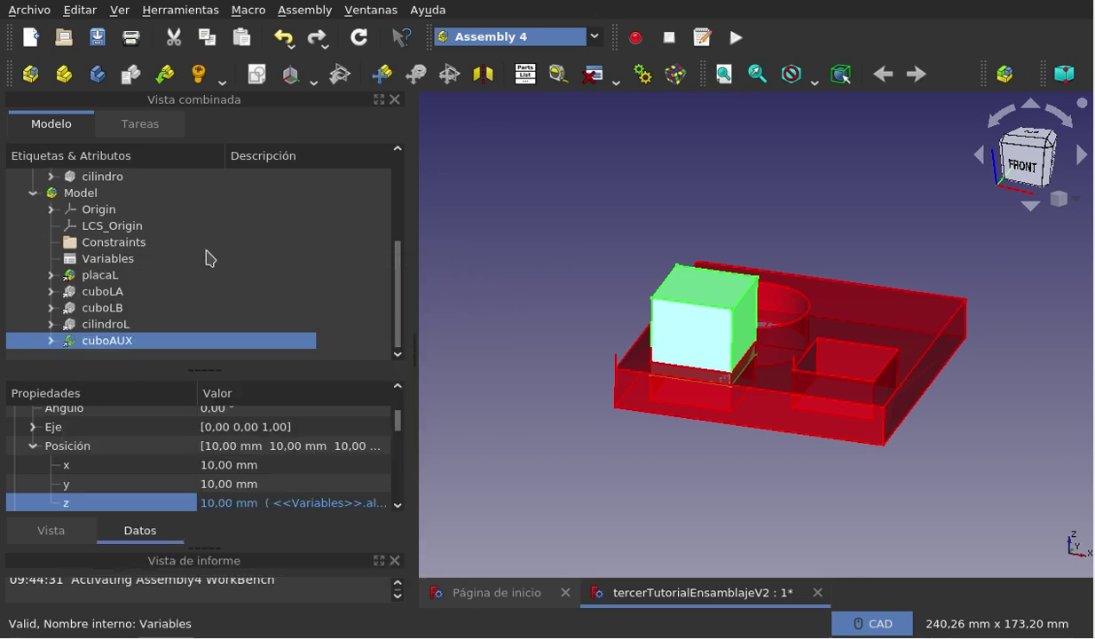
{"action": "left_click", "coordinate": [117, 260]}
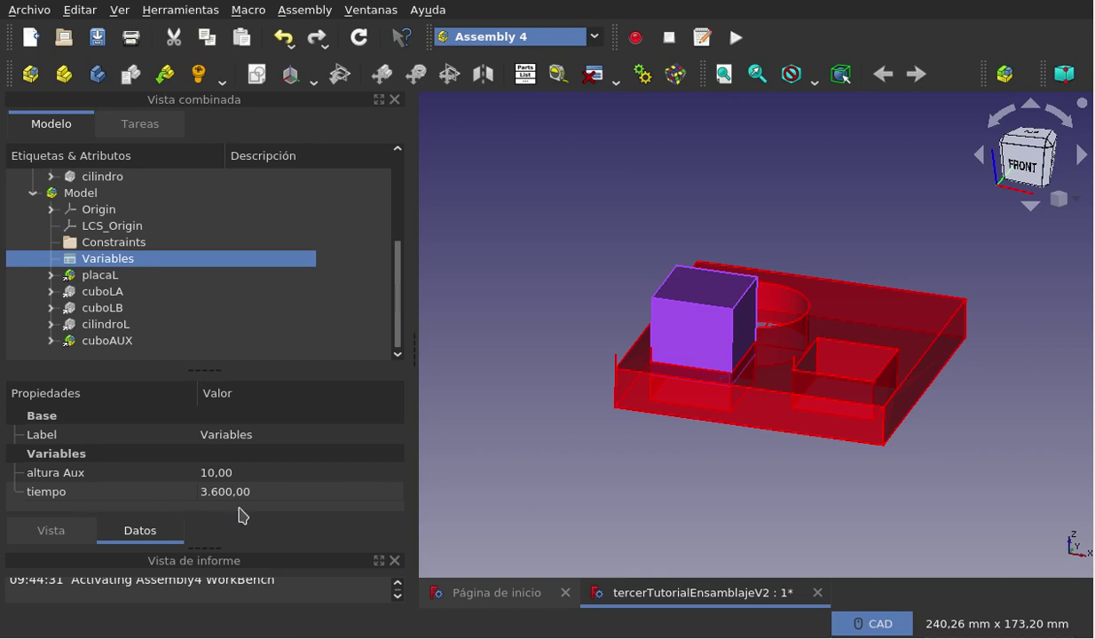
Change the Variables tiempo value from 3600 to 0, then reselect cuboAUX
{"action": "left_click", "coordinate": [265, 492]}
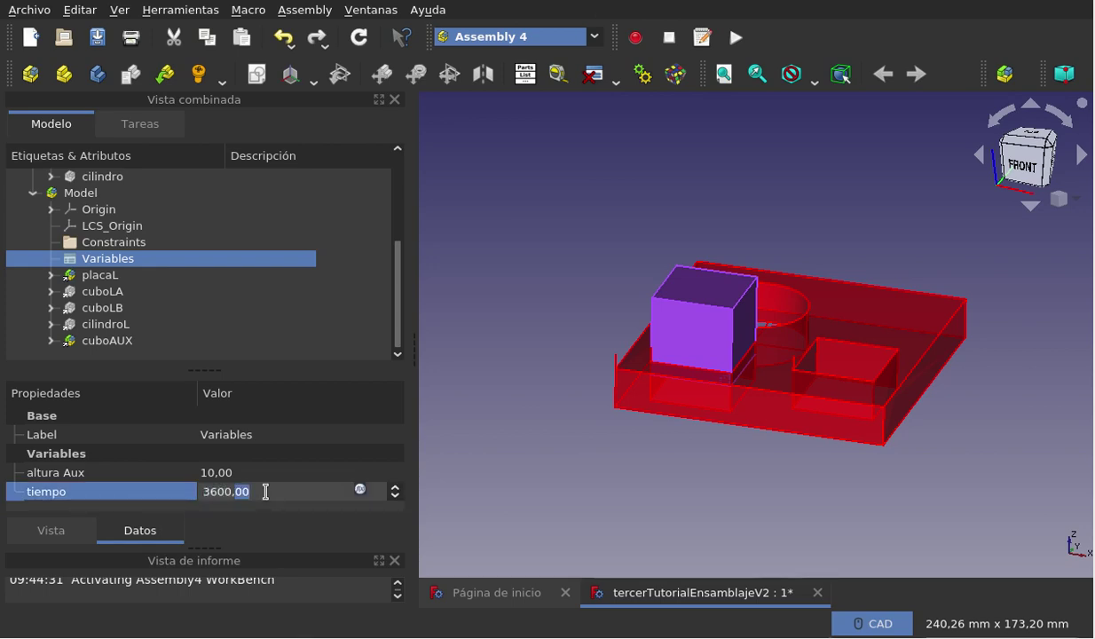
{"action": "double_click", "coordinate": [265, 491]}
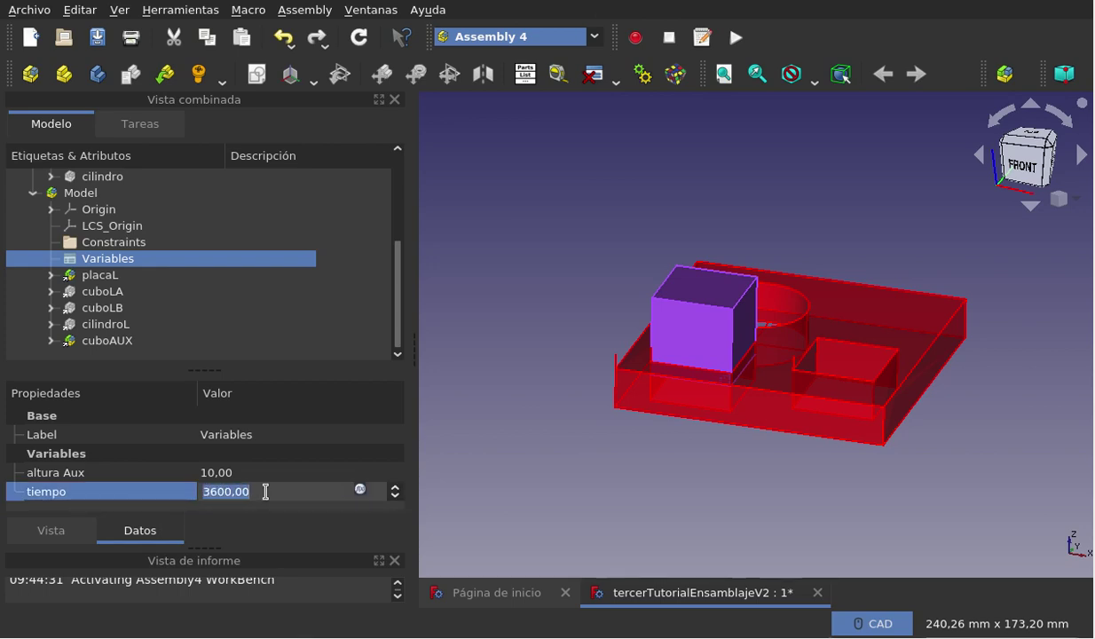
{"action": "type", "text": "0"}
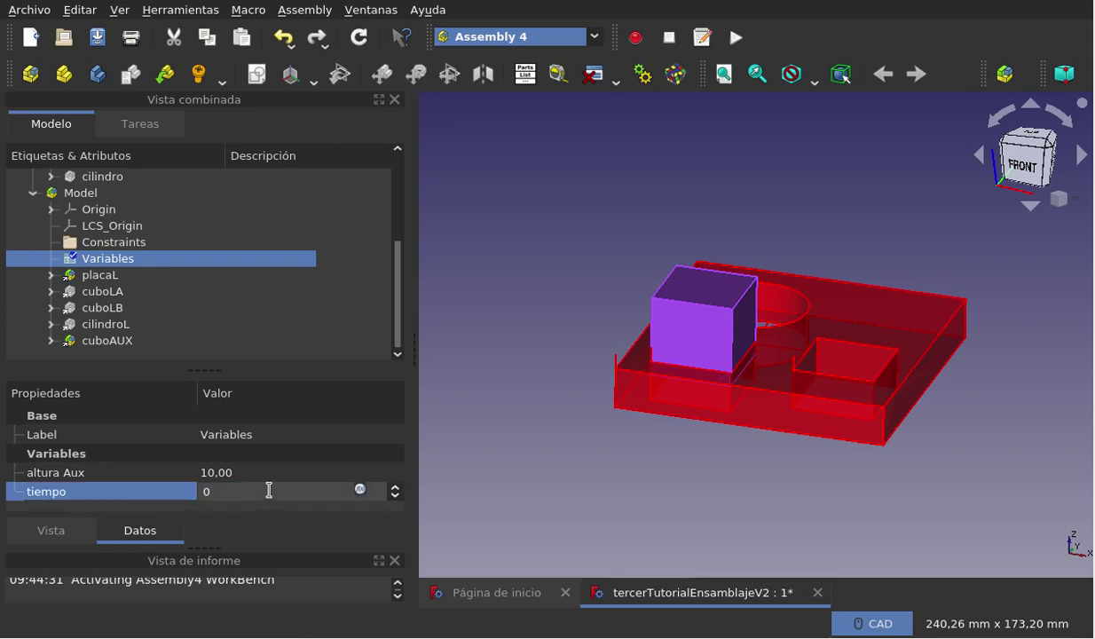
{"action": "left_click", "coordinate": [136, 343]}
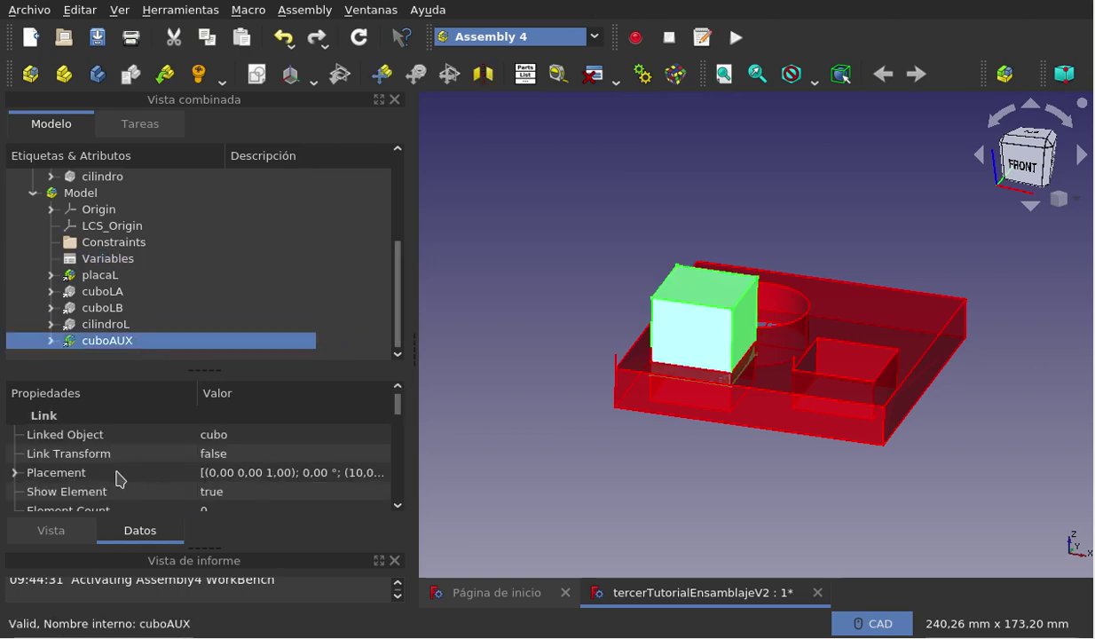
Expand cuboAUX's Placement > Posición and bring up the z coordinate's formula editor
{"action": "left_click", "coordinate": [16, 472]}
{"action": "scroll", "coordinate": [201, 489], "scroll_direction": "down", "scroll_amount": 2}
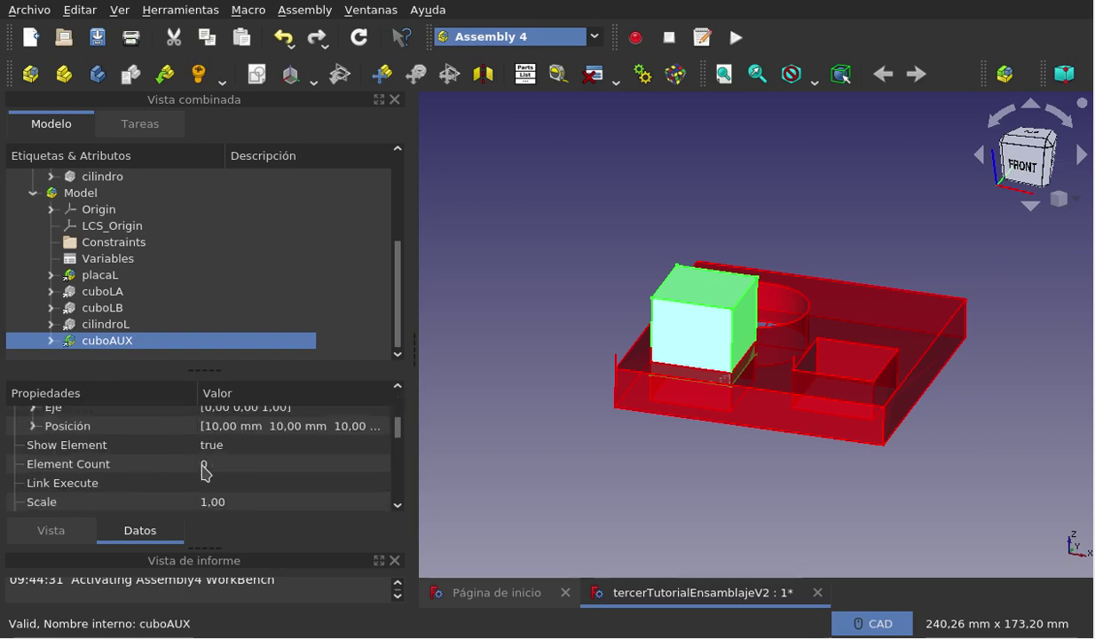
{"action": "left_click", "coordinate": [33, 425]}
{"action": "left_click", "coordinate": [279, 487]}
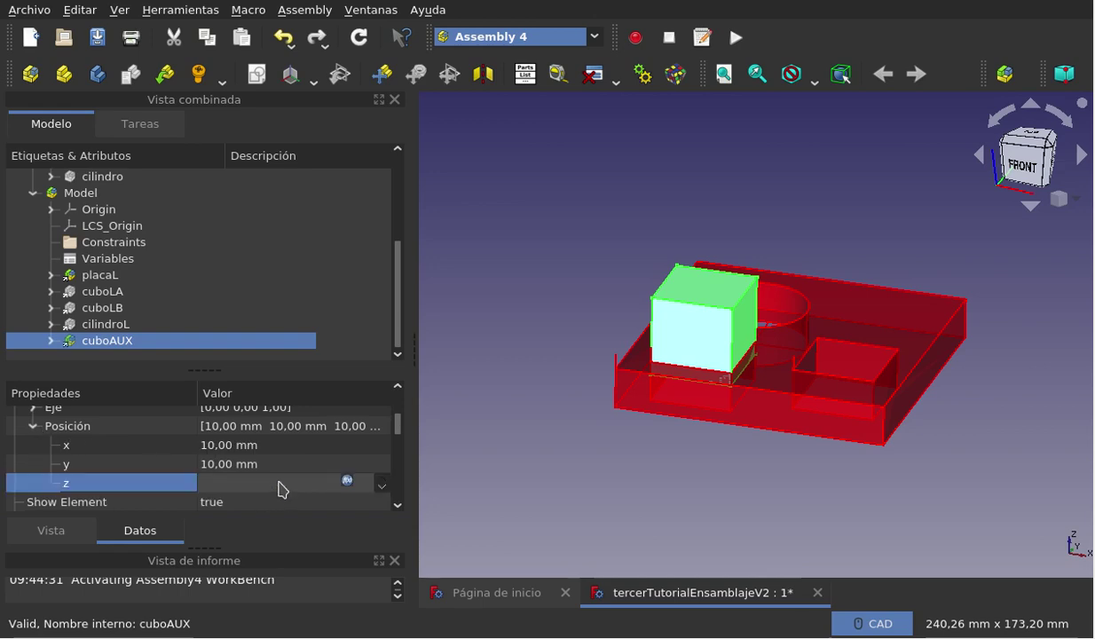
{"action": "left_click", "coordinate": [346, 480]}
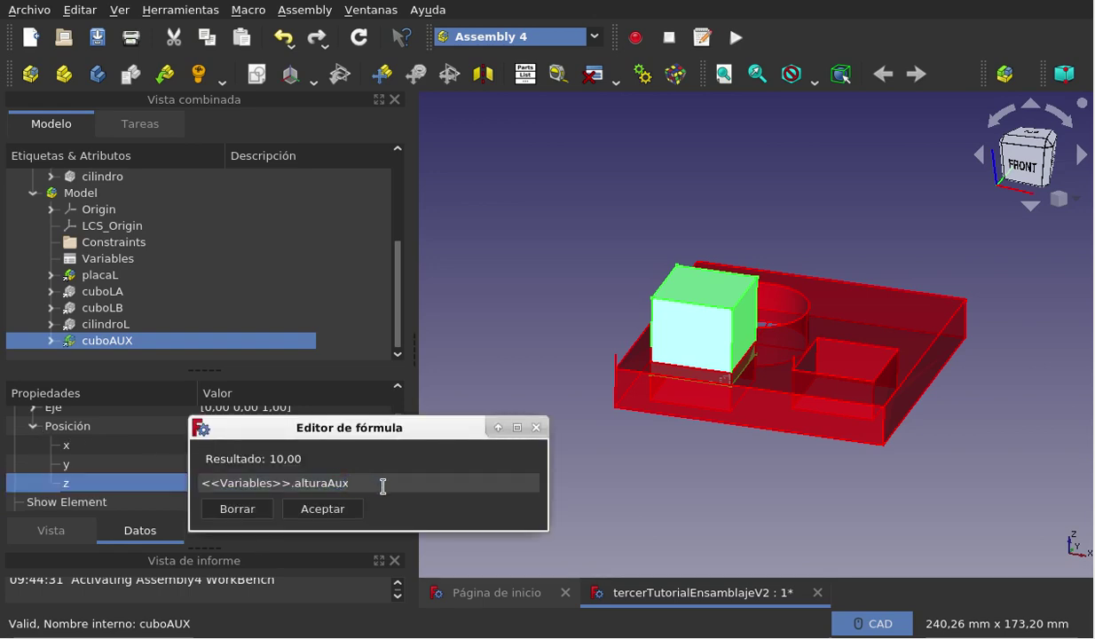
Replace the alturaAux formula with 15*sin(<<Variables>>.tiempo)
{"action": "key", "text": "BackSpace"}
{"action": "key", "text": "BackSpace"}
{"action": "key", "text": "BackSpace"}
{"action": "key", "text": "BackSpace"}
{"action": "key", "text": "BackSpace"}
{"action": "key", "text": "BackSpace"}
{"action": "key", "text": "BackSpace"}
{"action": "key", "text": "BackSpace"}
{"action": "key", "text": "BackSpace"}
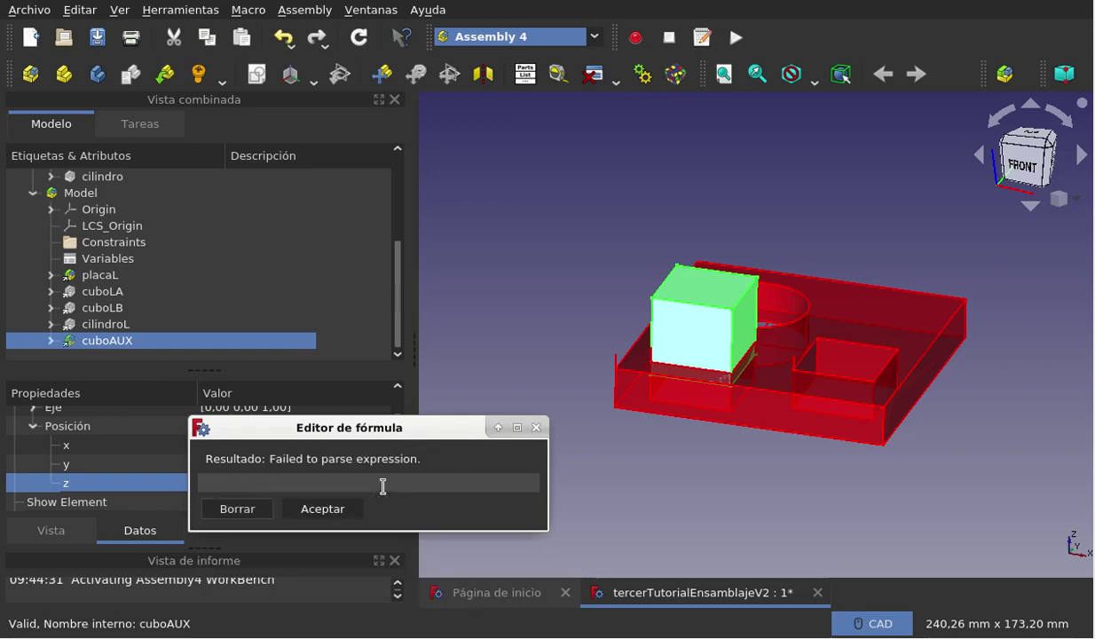
{"action": "type", "text": "15"}
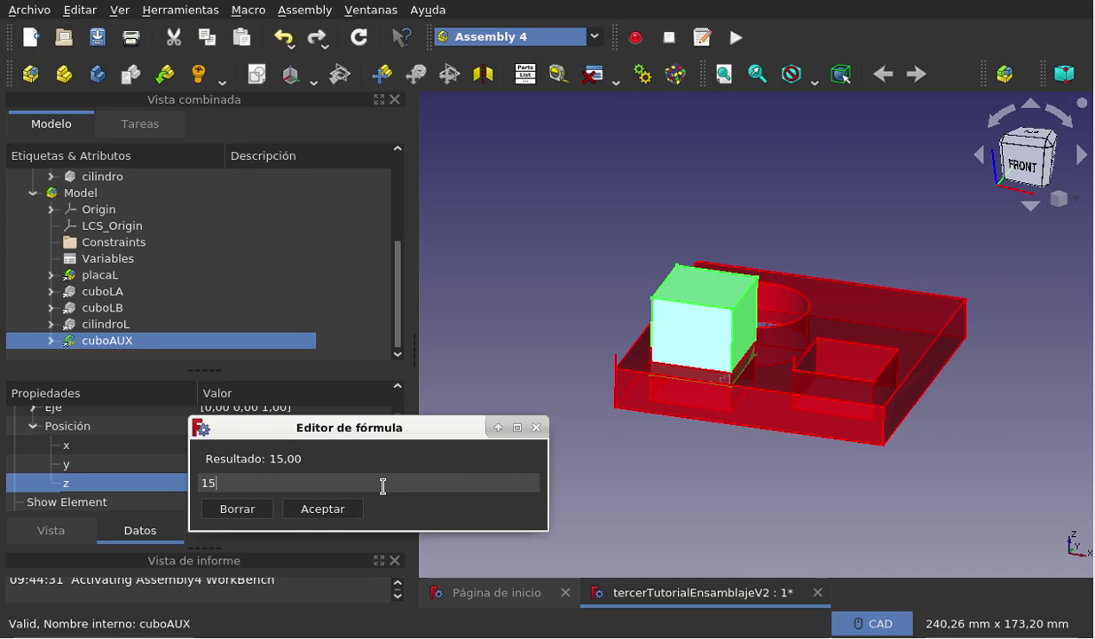
{"action": "type", "text": "*sin"}
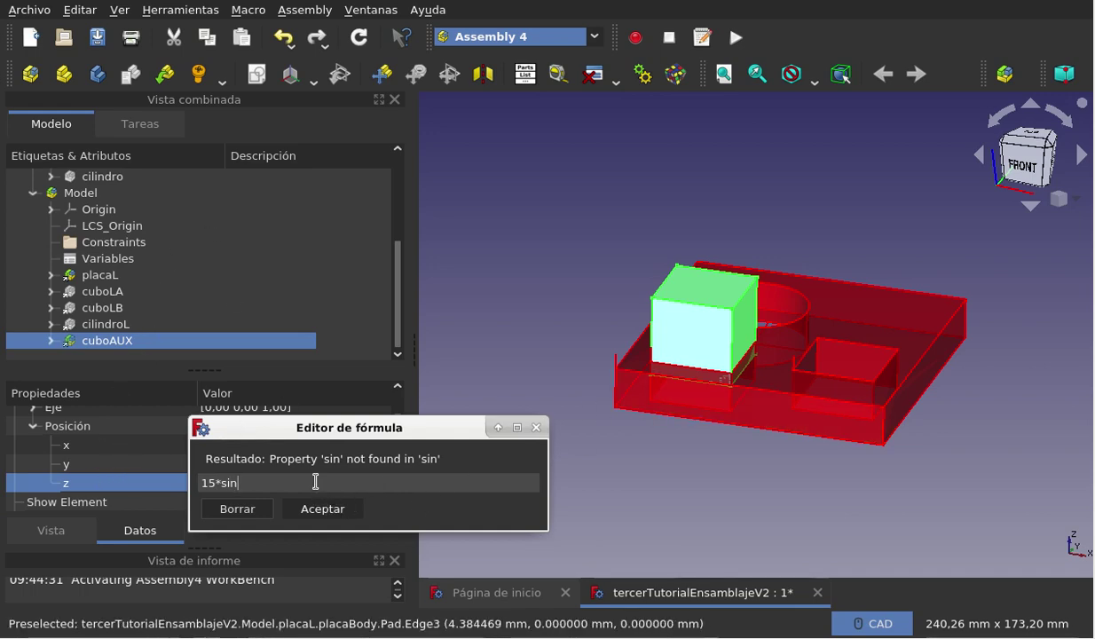
{"action": "type", "text": "()"}
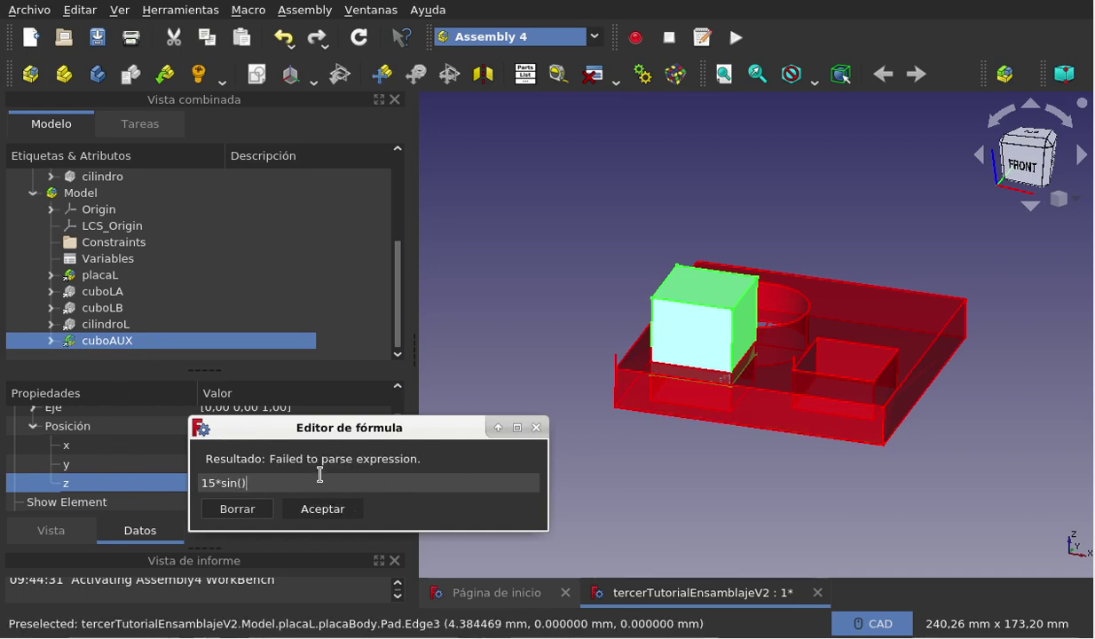
{"action": "type", "text": "va"}
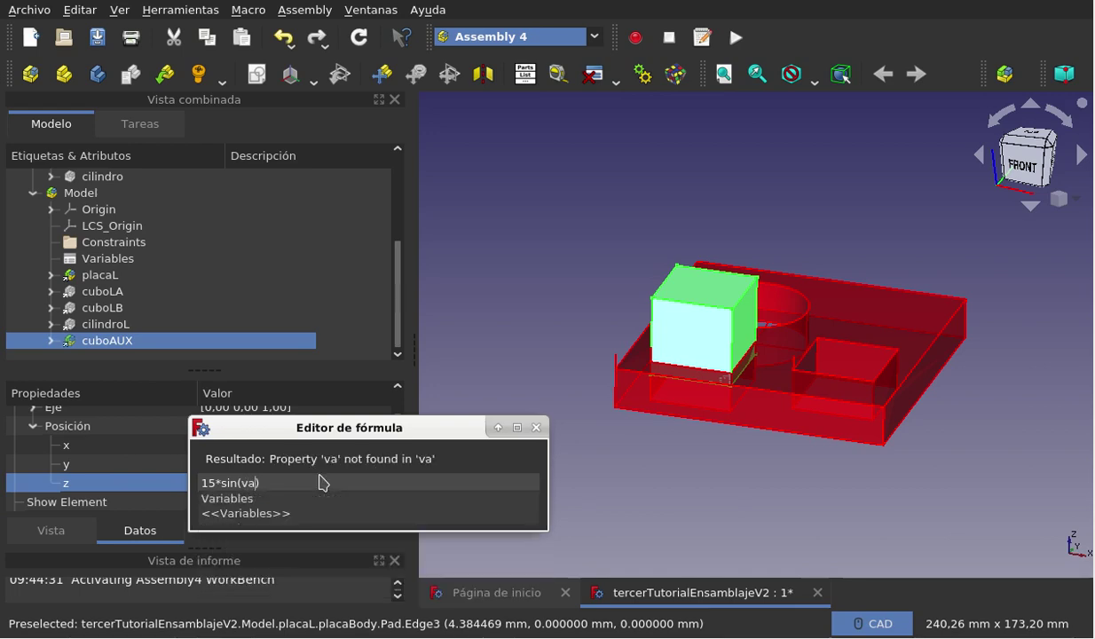
{"action": "left_click", "coordinate": [302, 512]}
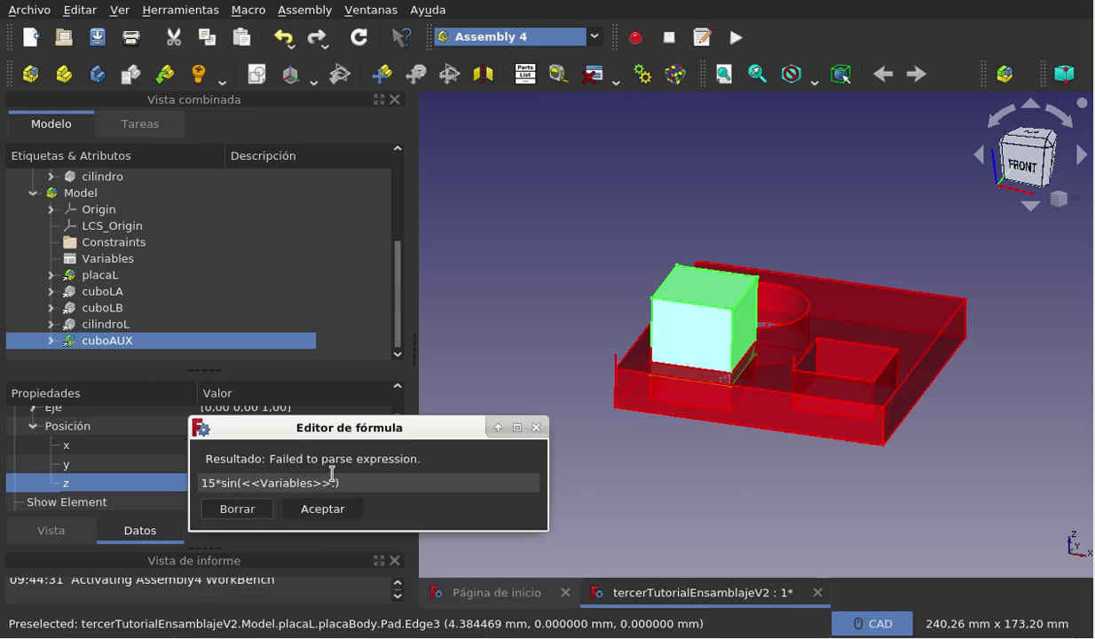
{"action": "type", "text": "tiem"}
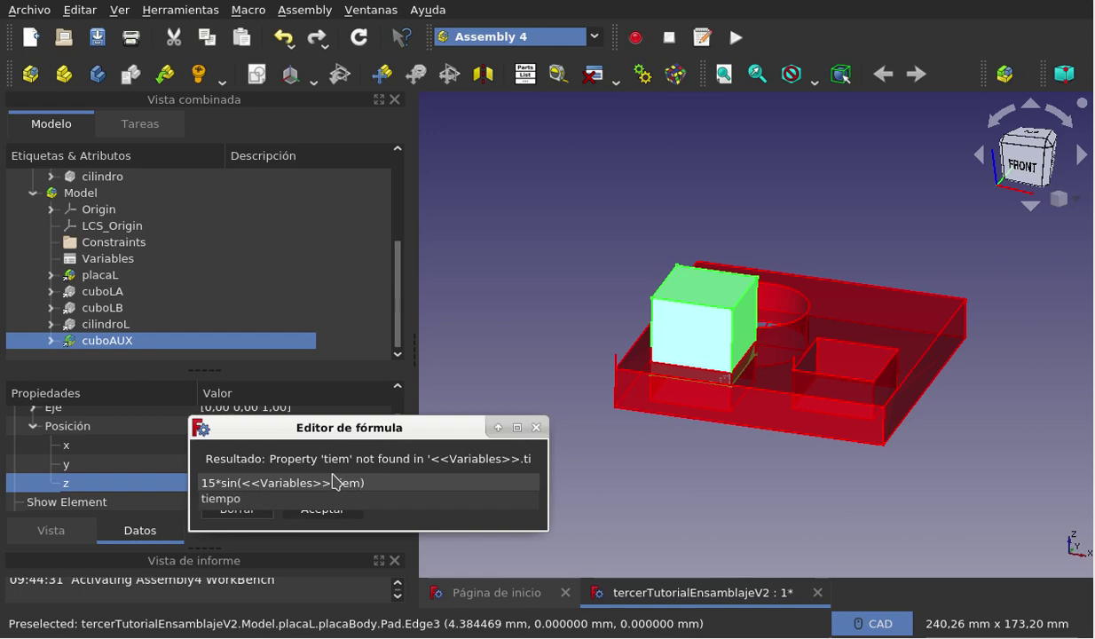
{"action": "left_click", "coordinate": [242, 498]}
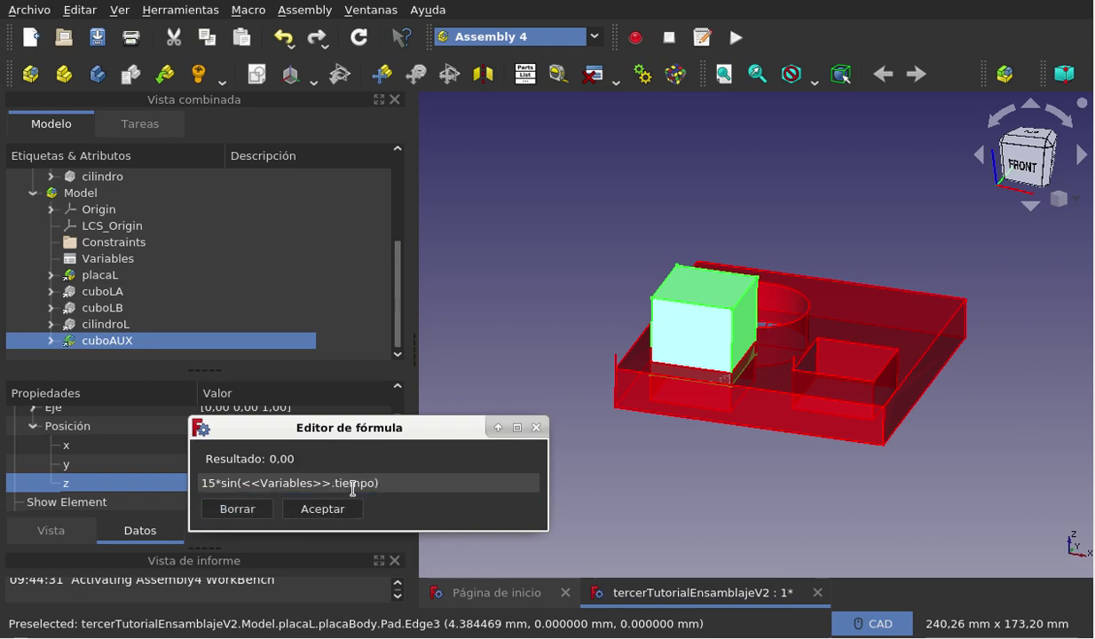